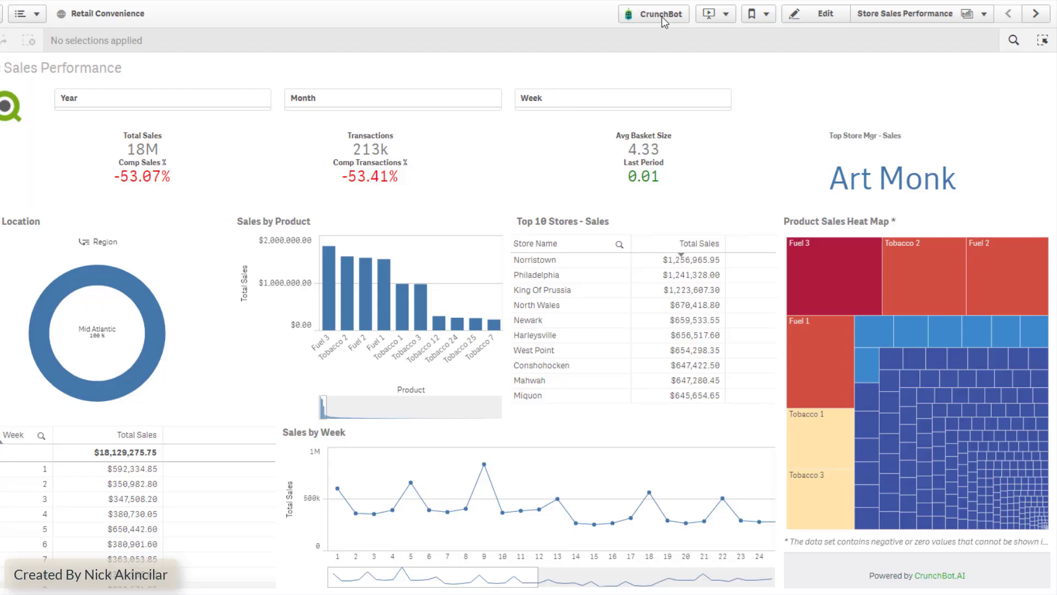
Step: Ask CrunchBot 'how are my sales' and then 'show my top 5 stores'
click(663, 18)
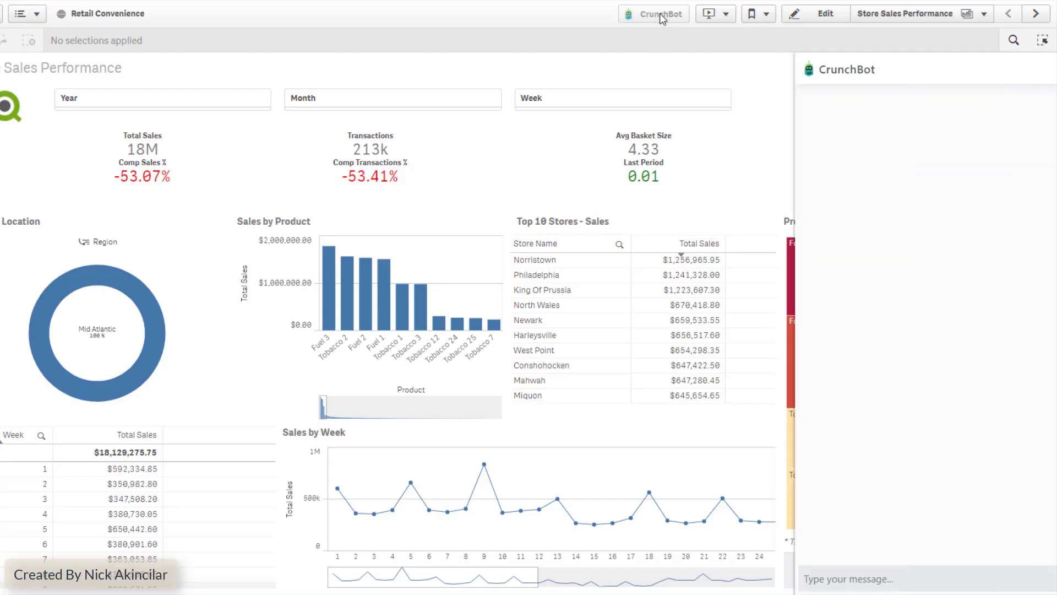
click(796, 575)
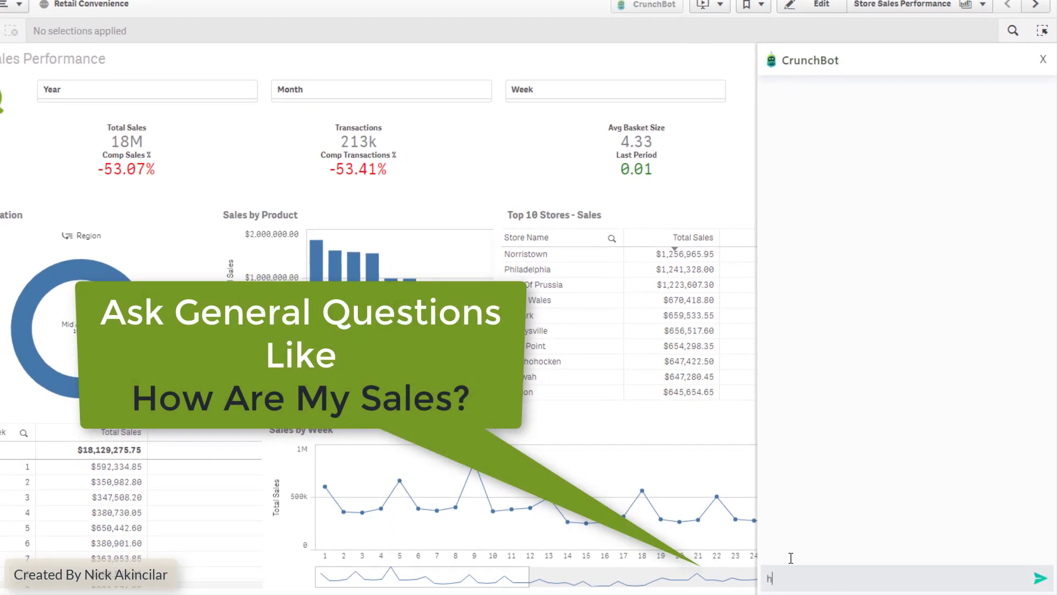
text(how are my sales)
key(Return)
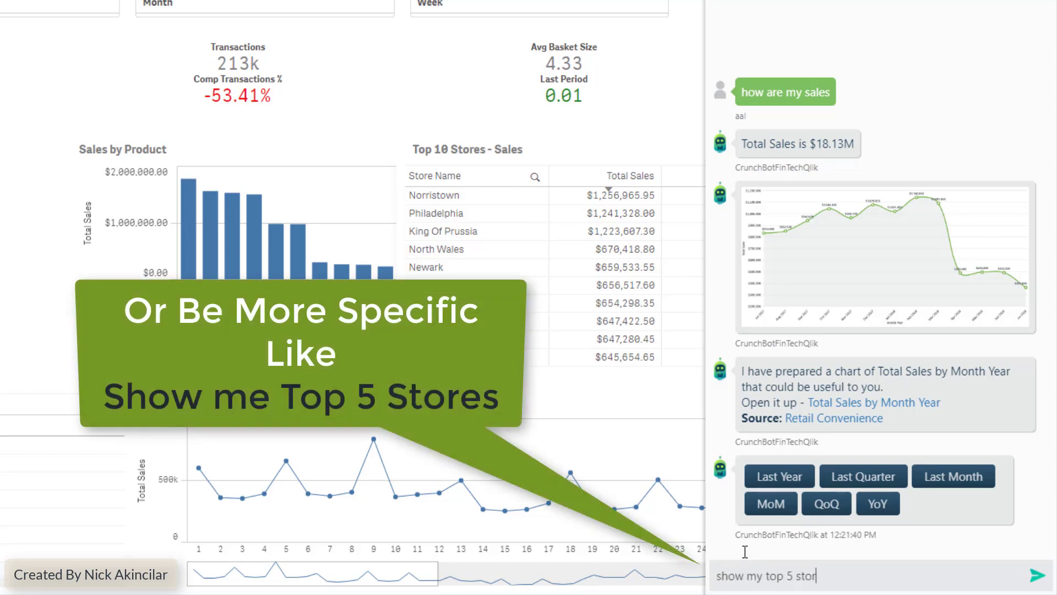
key(Return)
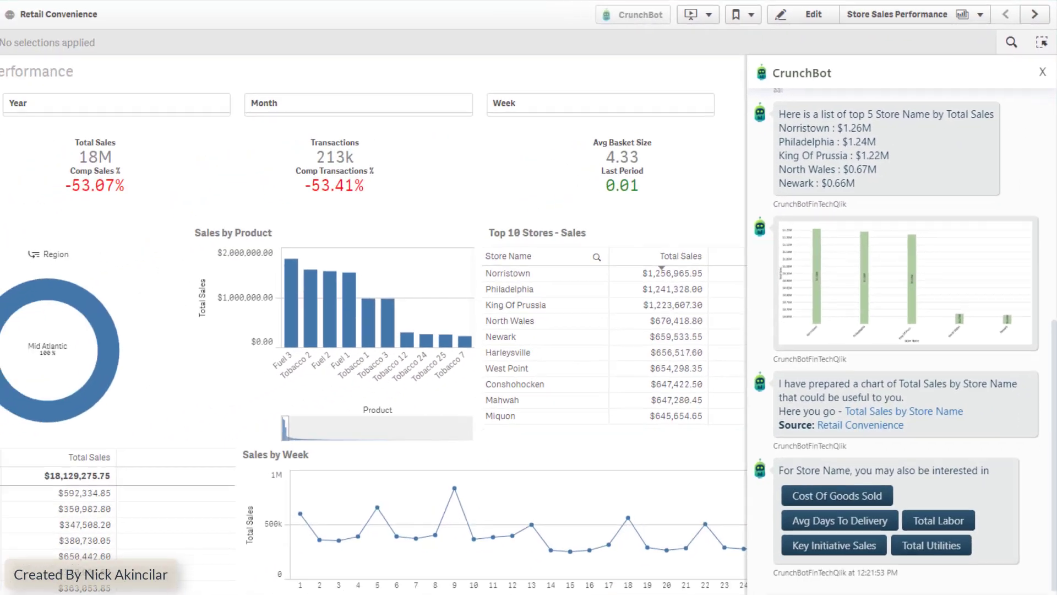
Step: Have CrunchBot select Coffee and show the top 5 stores again
text(select coff)
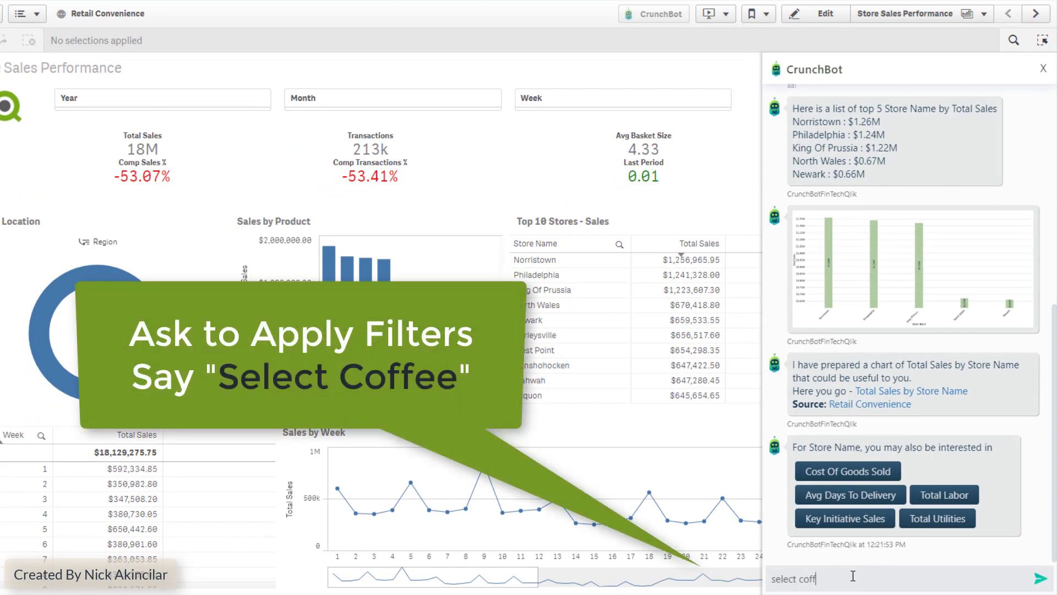
key(Return)
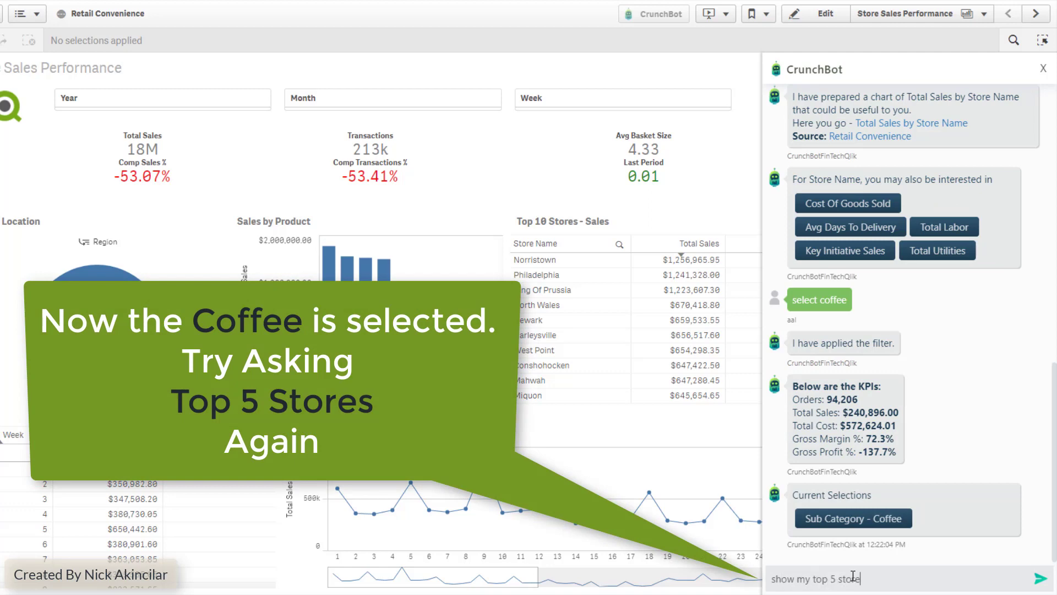
text(s)
key(Return)
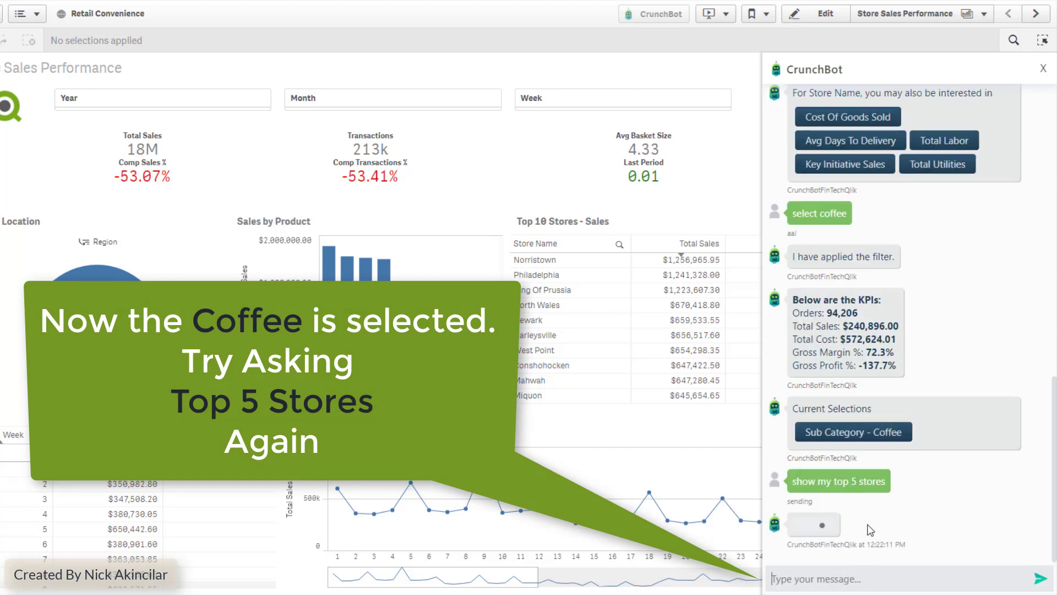
Step: Rank the top stores by Total Labor, then remove the Sub Category - Coffee filter
scroll(838, 238, up, 3)
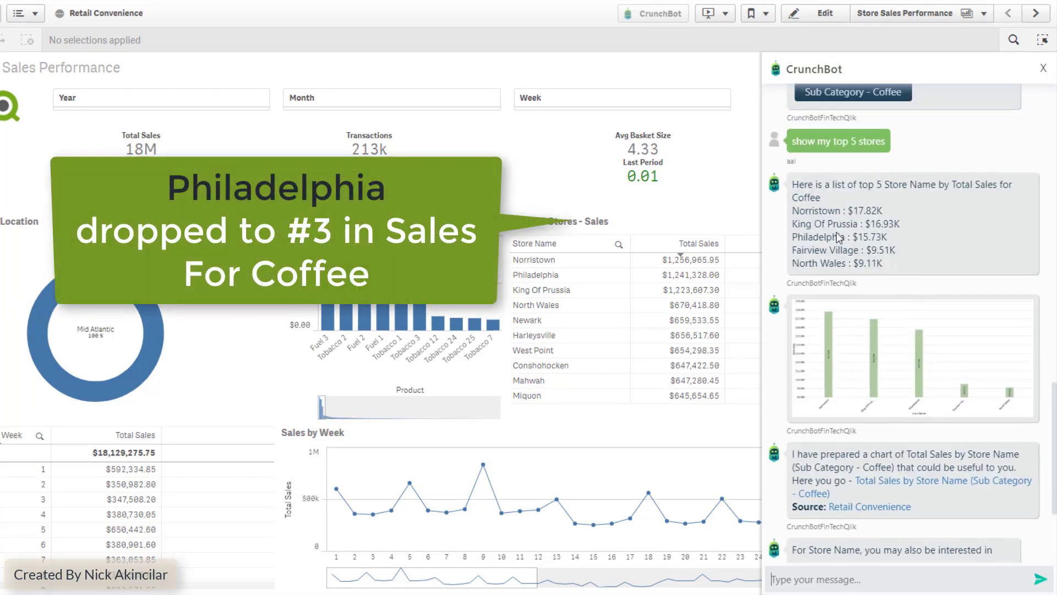
scroll(908, 441, down, 3)
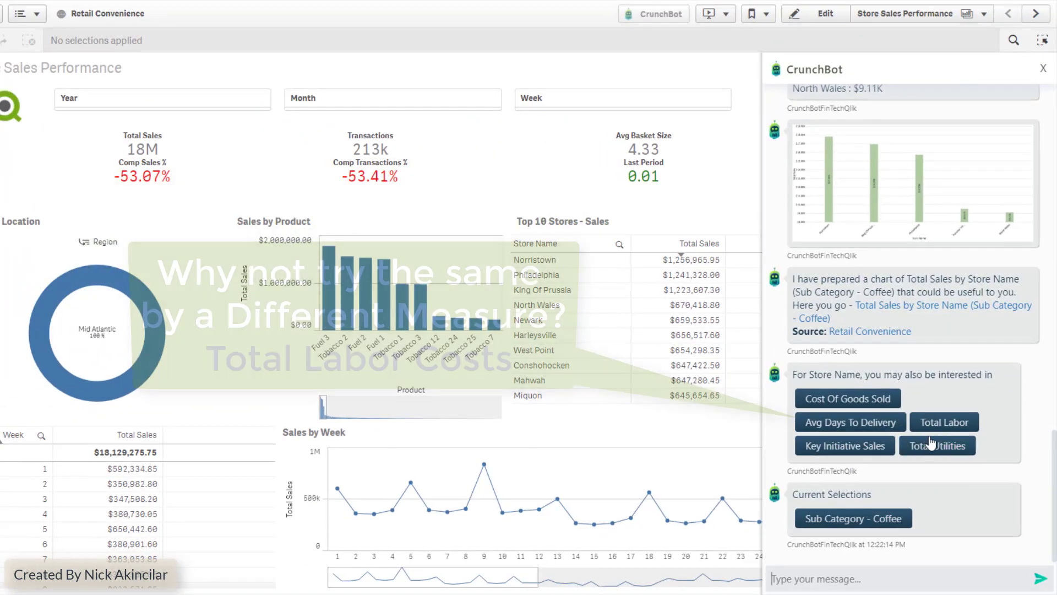
click(941, 423)
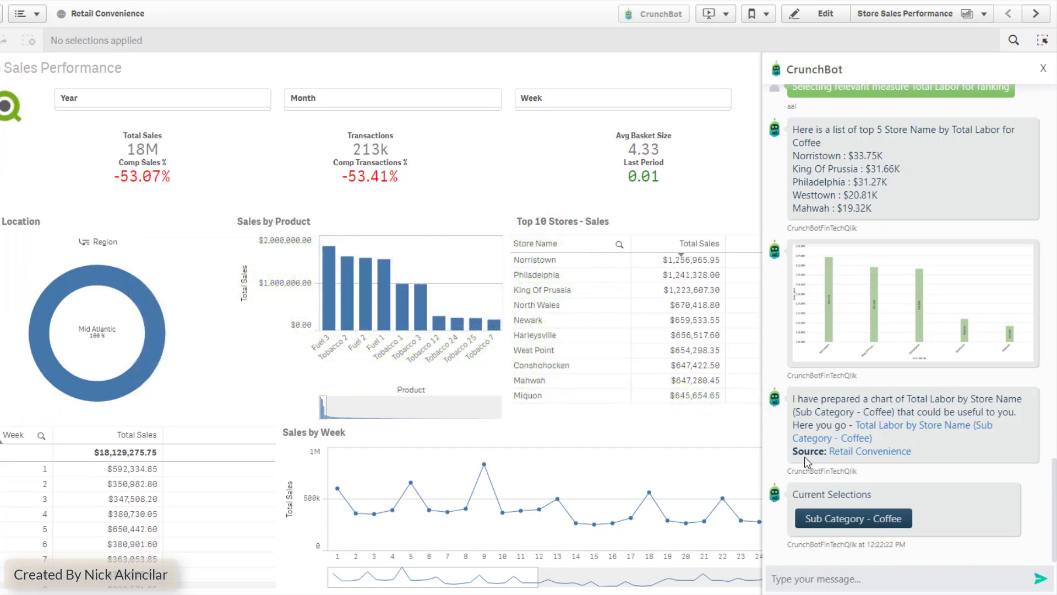
click(885, 519)
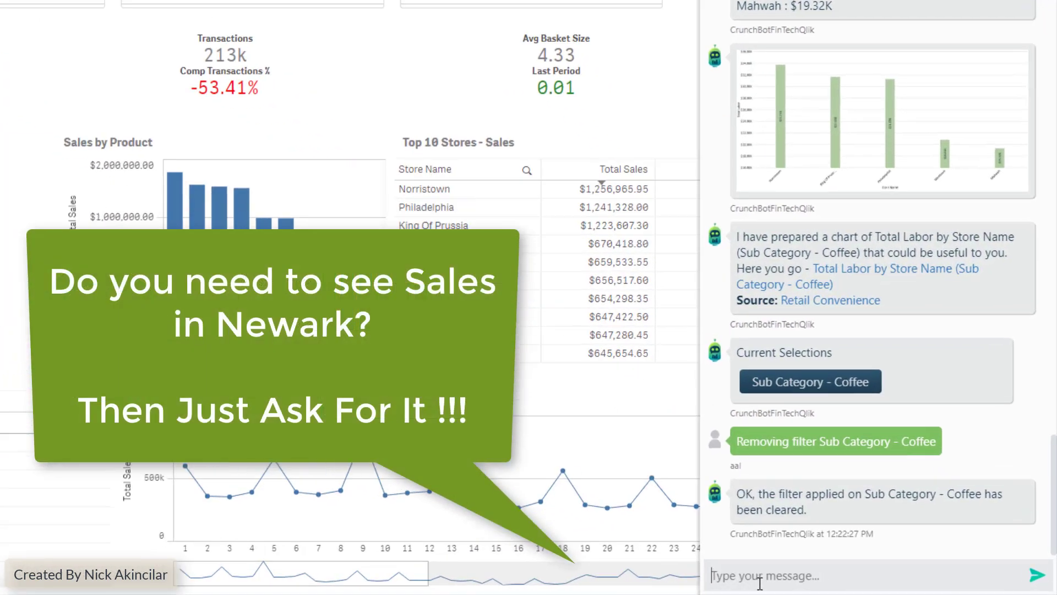
Step: Ask CrunchBot for Newark's total sales and a pie chart of sales by category
text(tel)
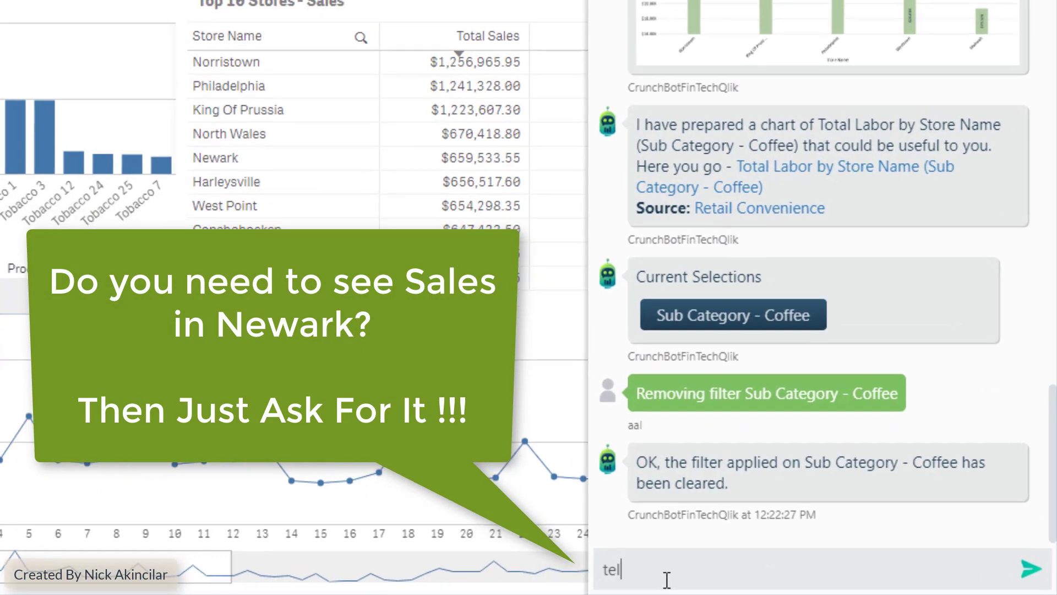
text(l me total sales for newark)
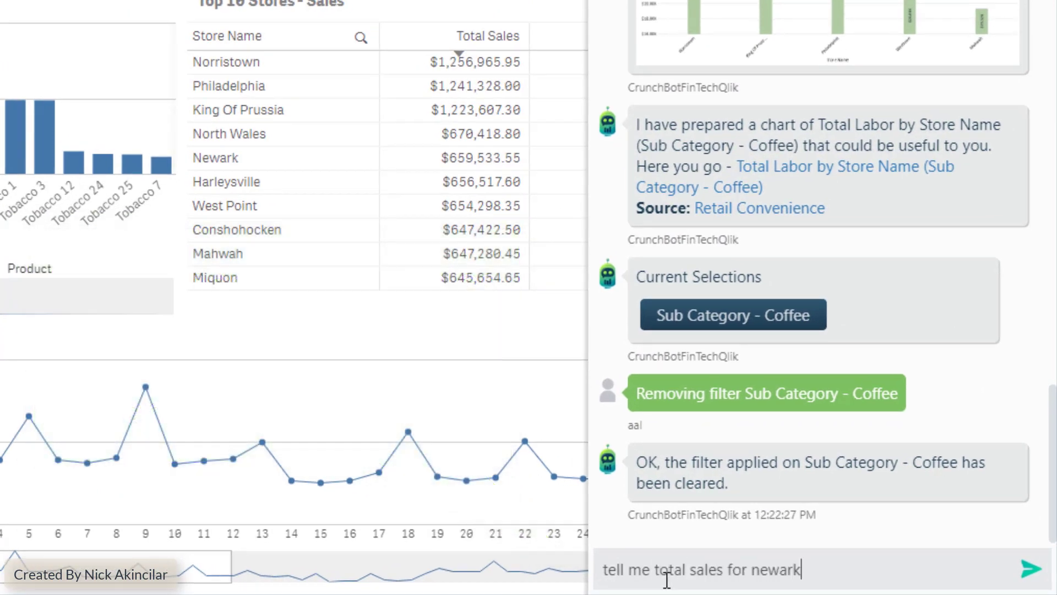
key(Return)
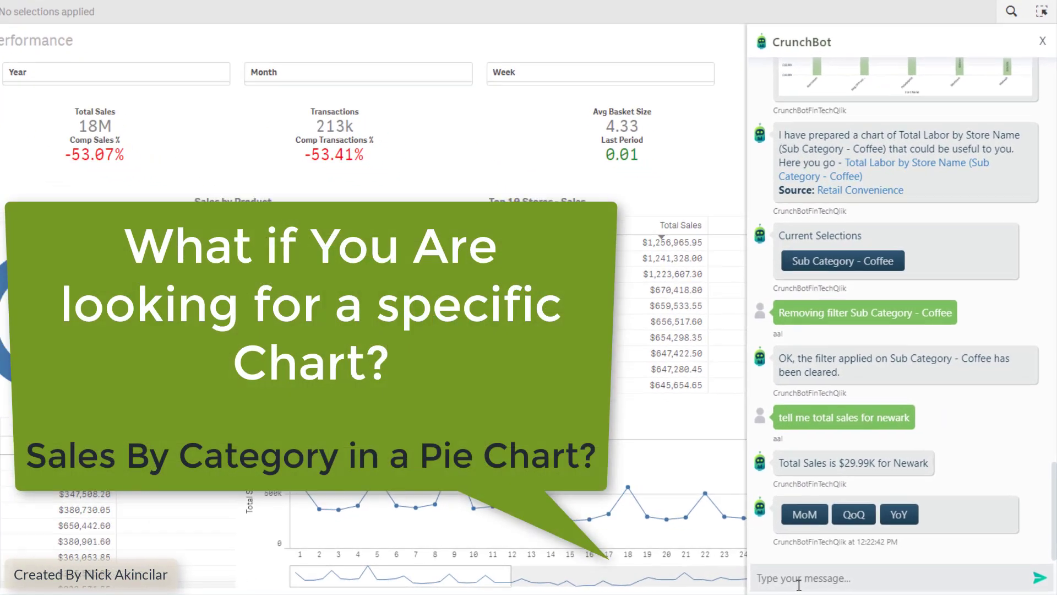
text(create a pie)
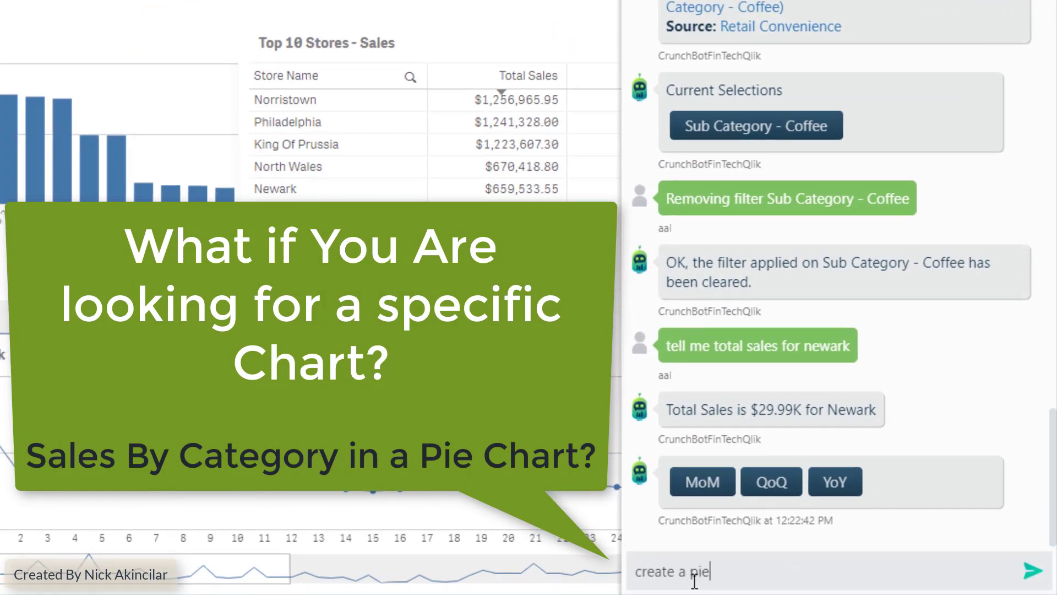
text( chart for)
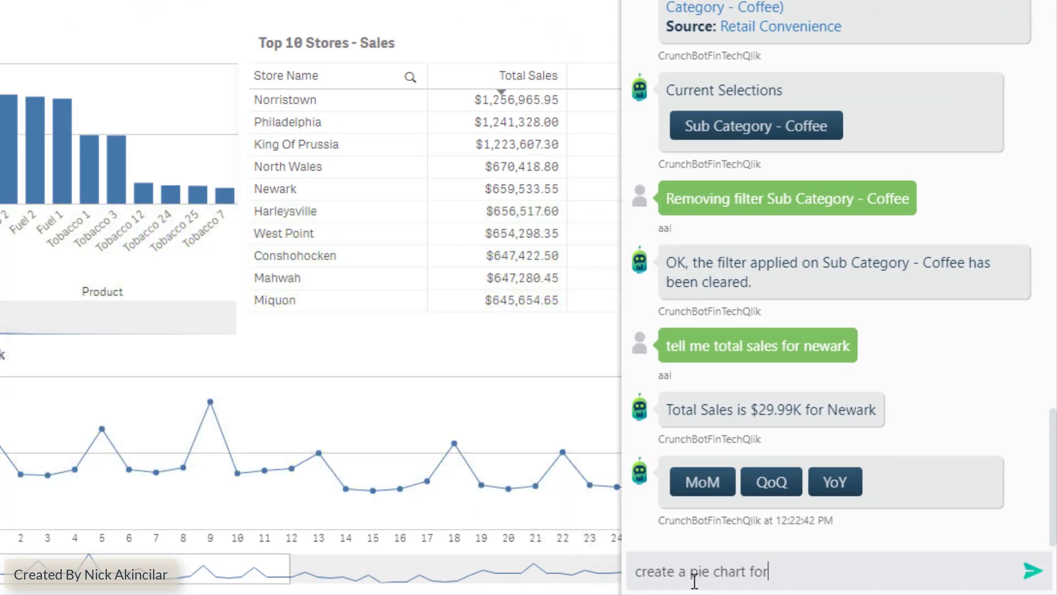
text( sales by categor)
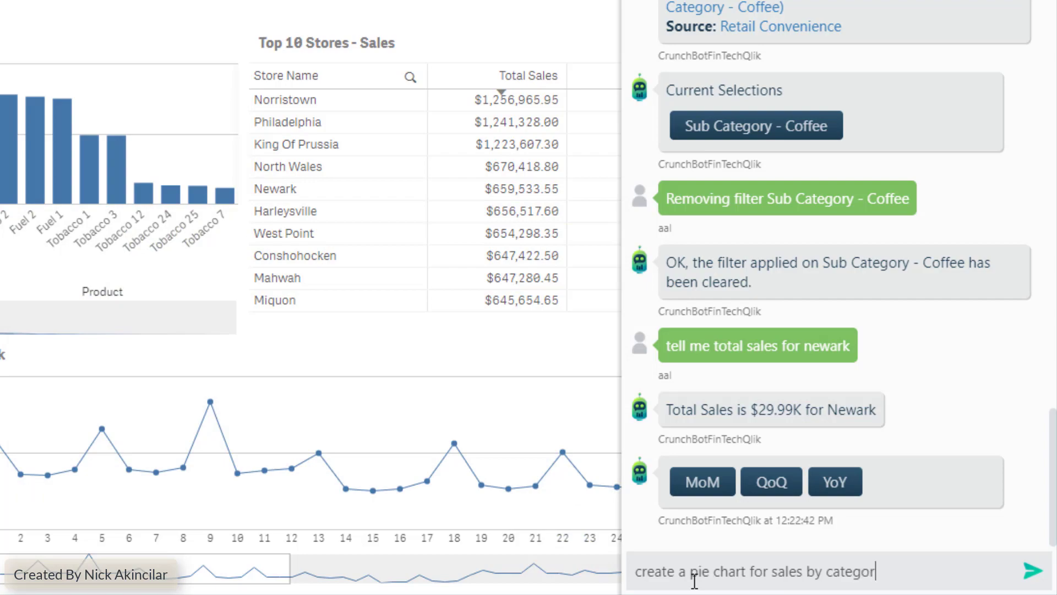
text(y)
key(Return)
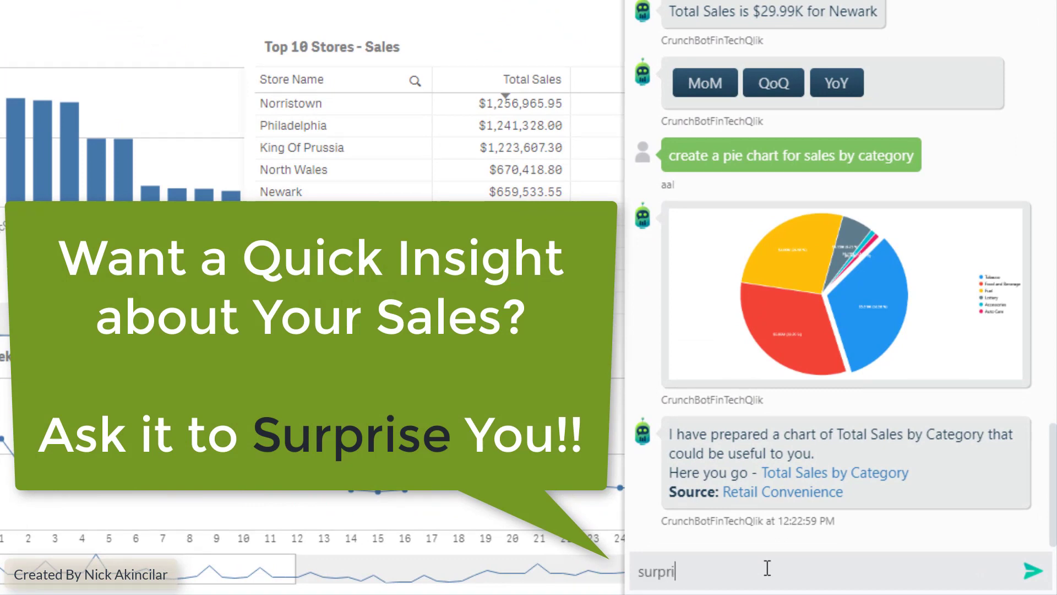
Step: Send CrunchBot the 'surprise me sales' request for a sales insight
key(Return)
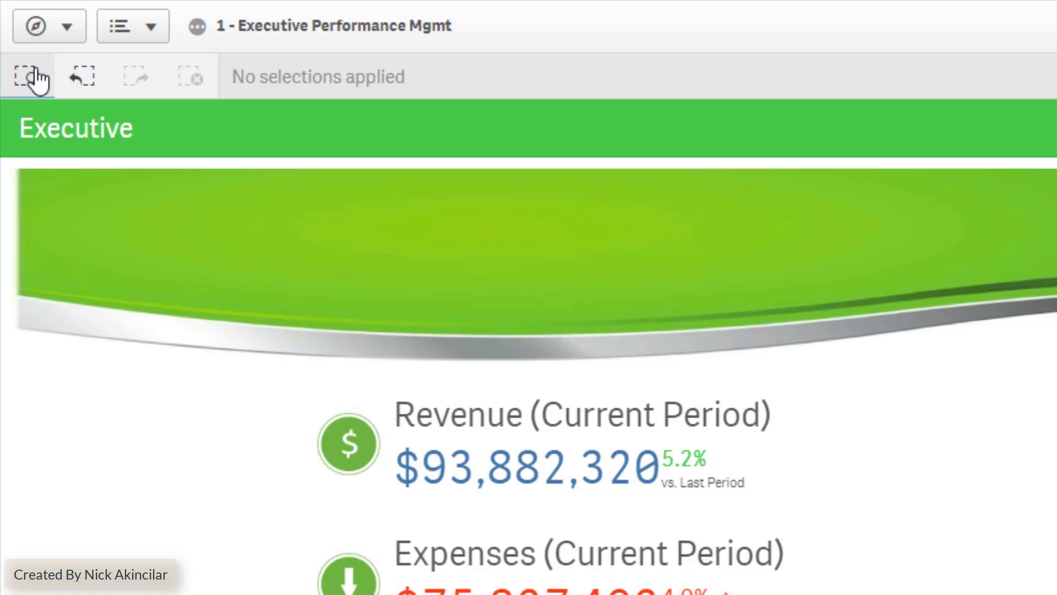
Step: Smart-search 'furniture germany air' and apply the Germany, FURNITURE and Air matches
click(36, 79)
text(furniture)
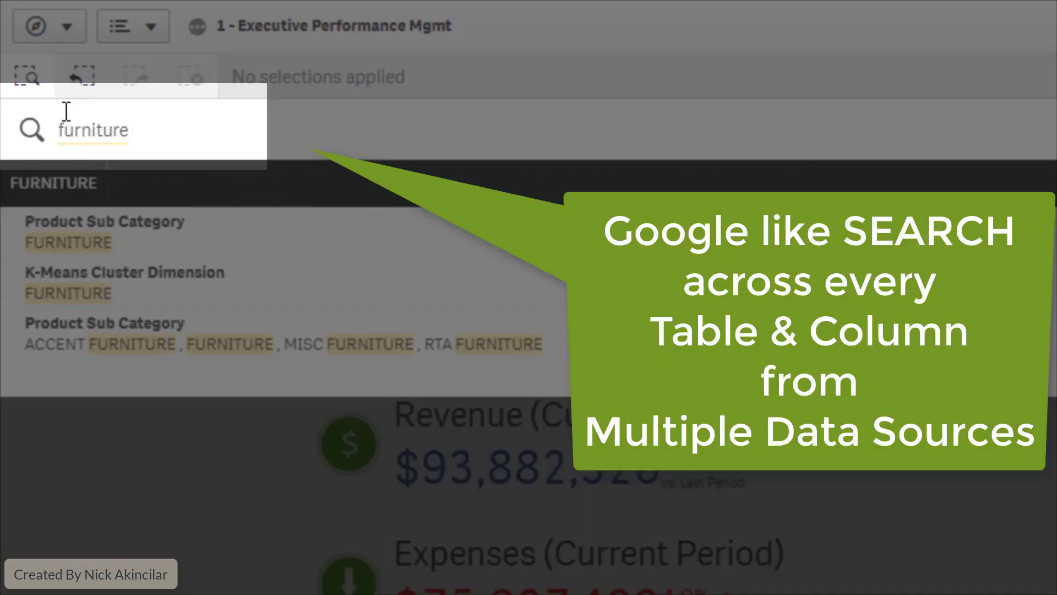
text( germany)
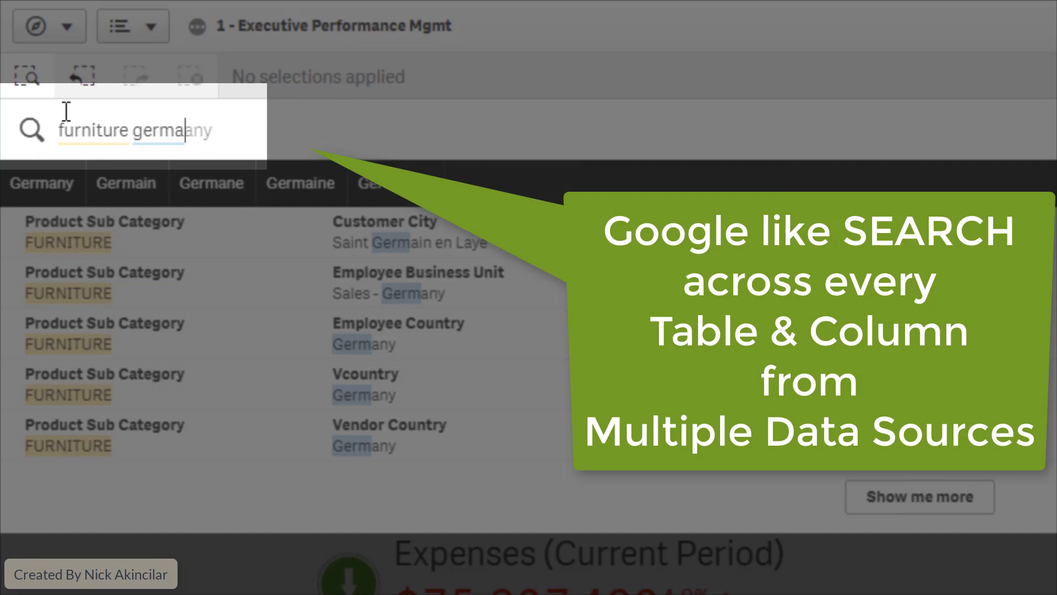
text( air)
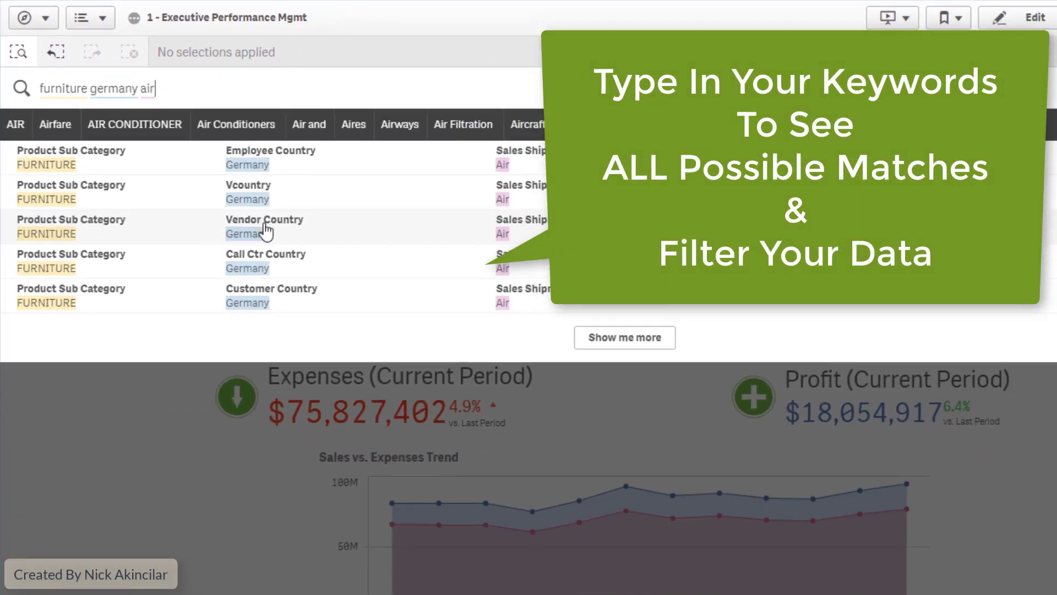
click(243, 256)
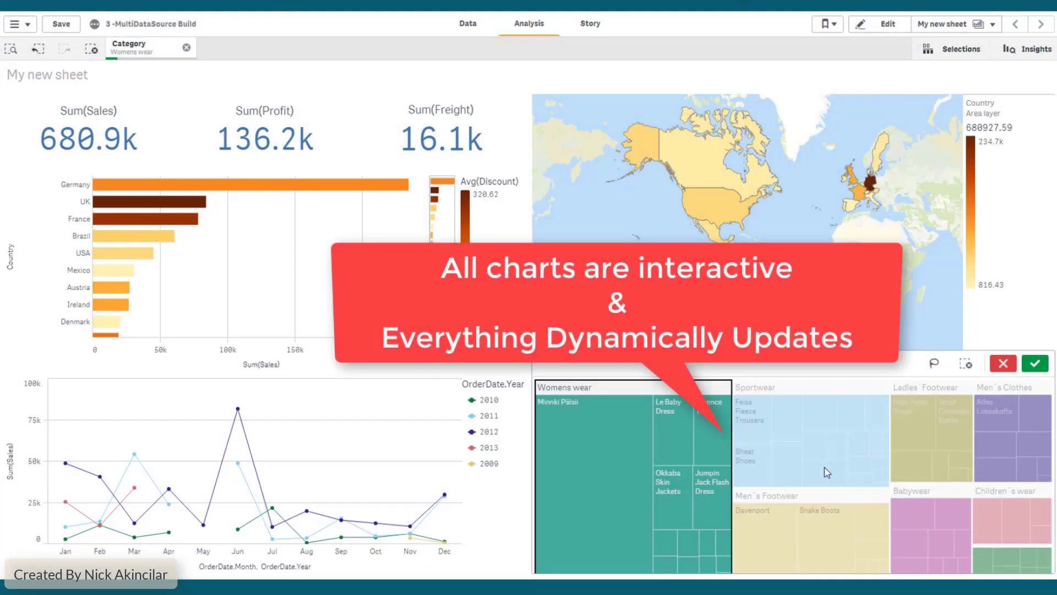
Step: Select Sportwear and Men's Clothes in the treemap and Jun–Aug on the line chart
click(827, 472)
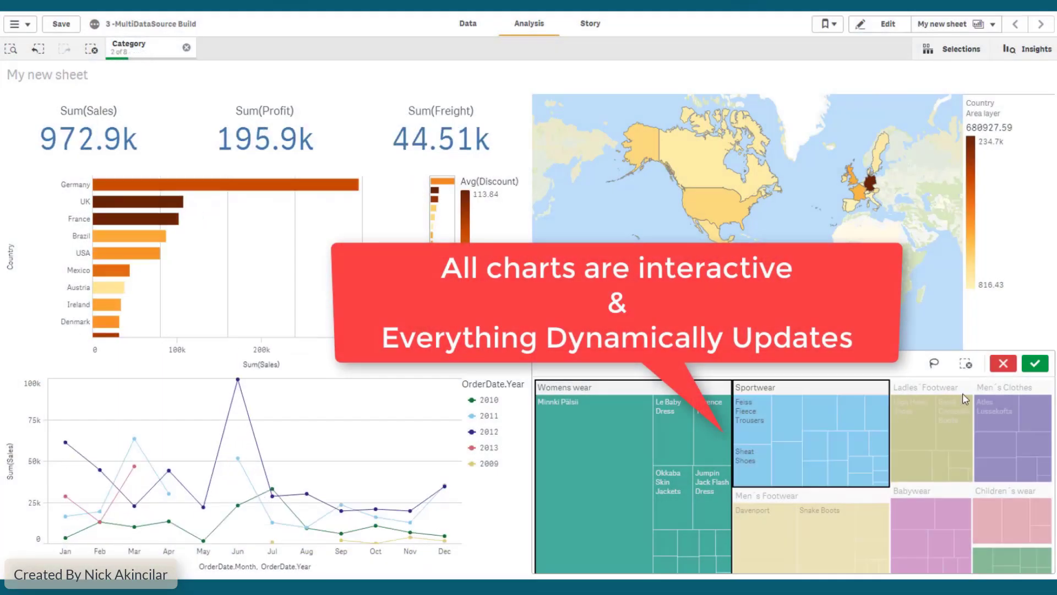
click(1019, 451)
click(1035, 364)
drag(368, 555, 449, 555)
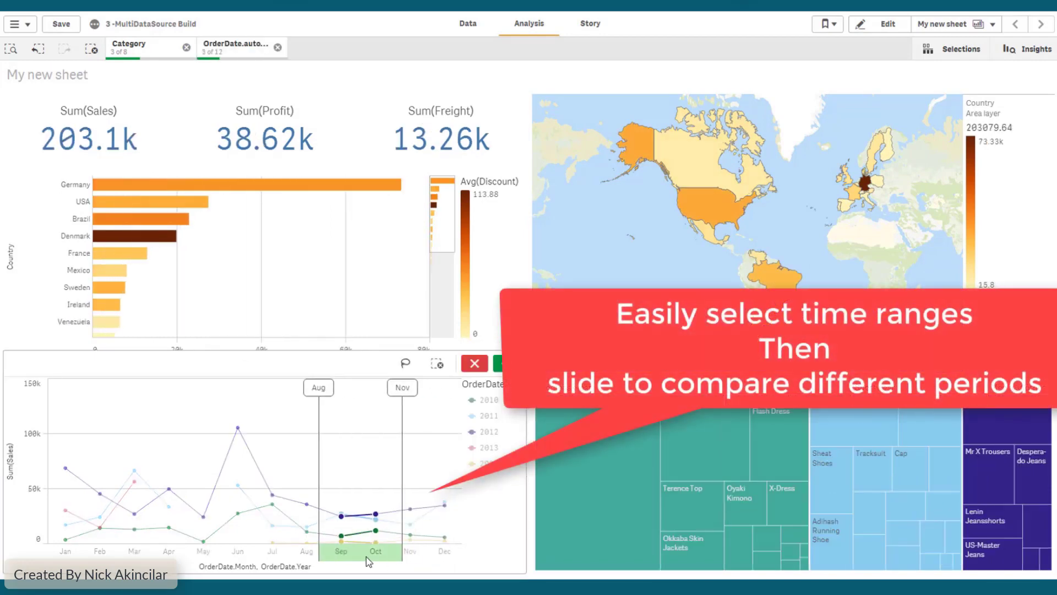
drag(321, 558, 314, 558)
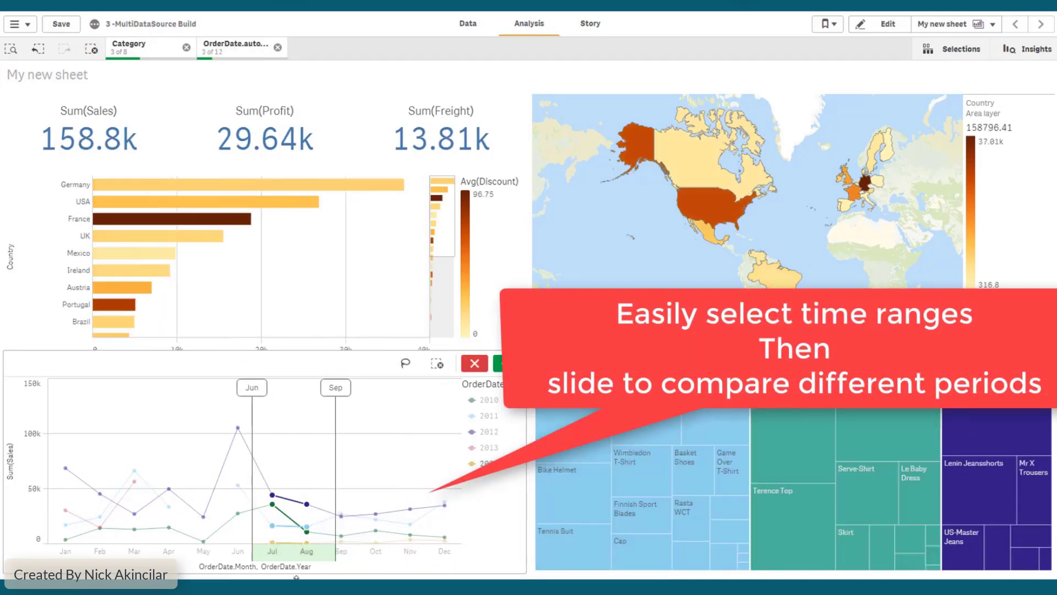
click(498, 364)
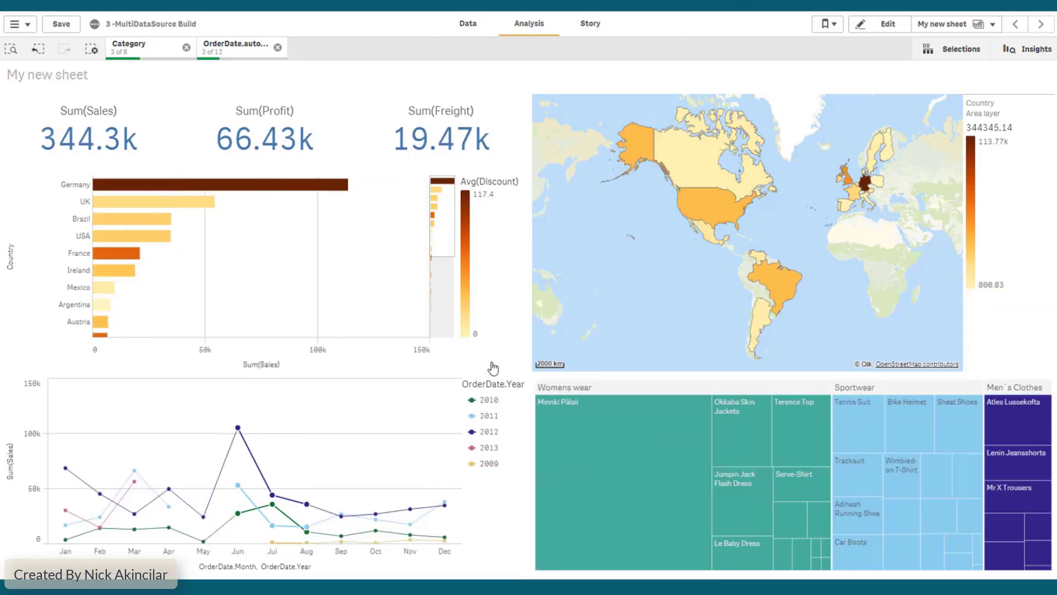
Step: Lasso the European countries on the map and narrow the treemap to Men's Clothes
drag(79, 209, 77, 216)
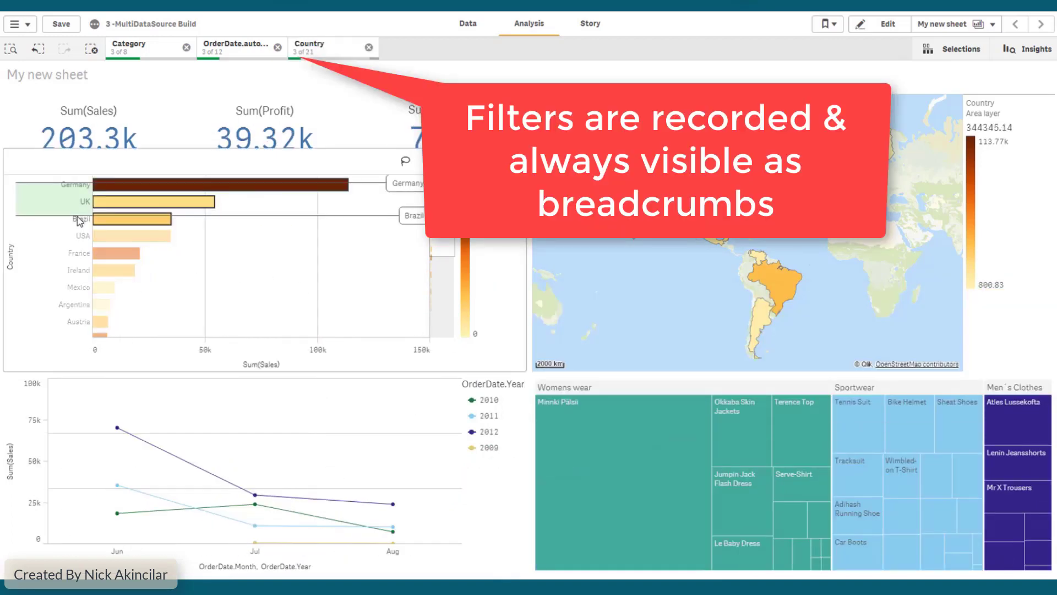
click(478, 161)
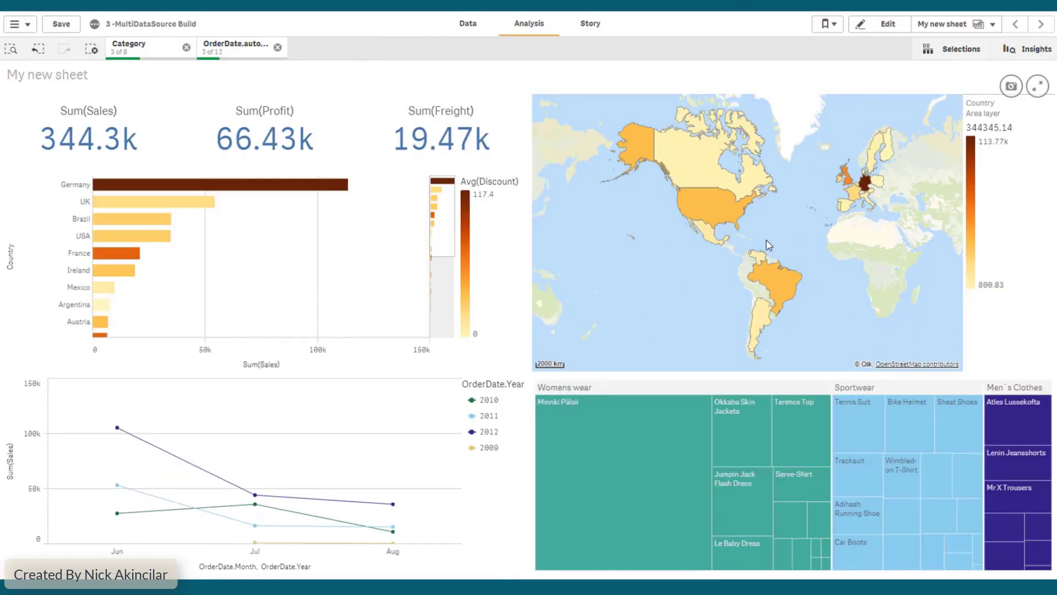
click(901, 81)
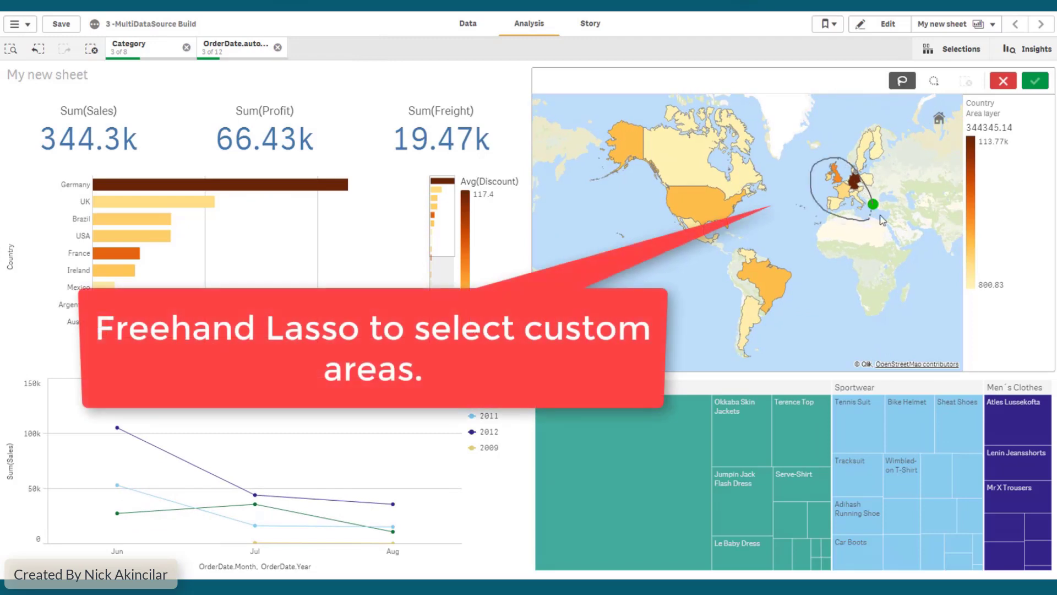
click(1036, 87)
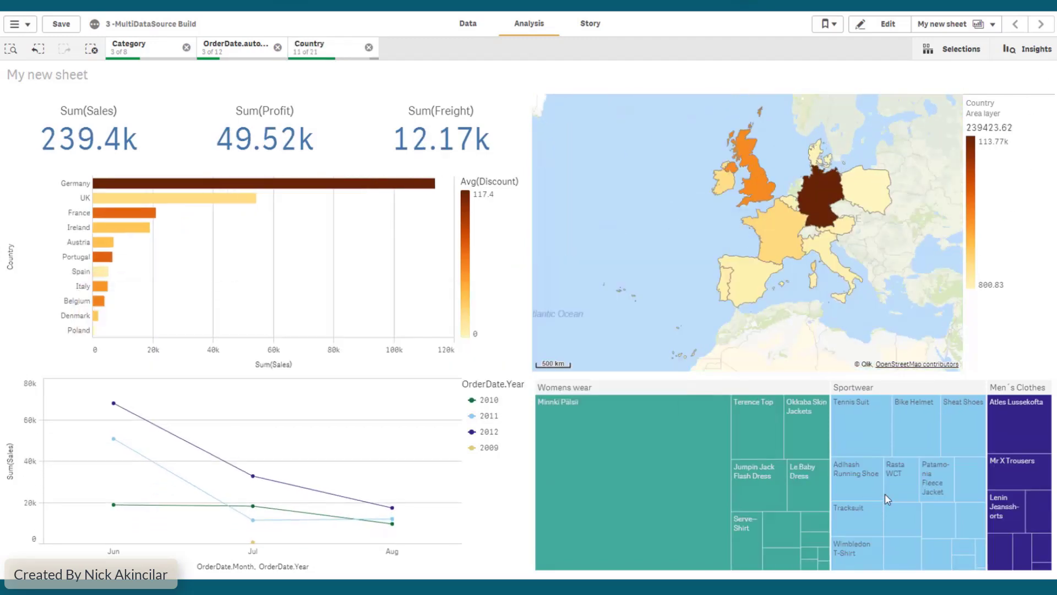
click(605, 387)
click(1017, 387)
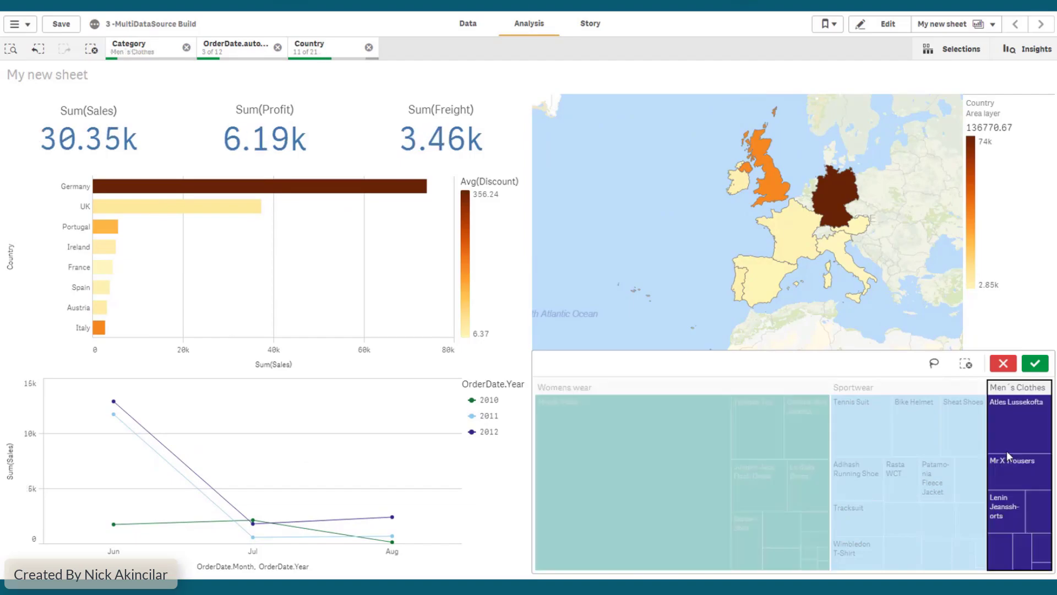
click(1035, 363)
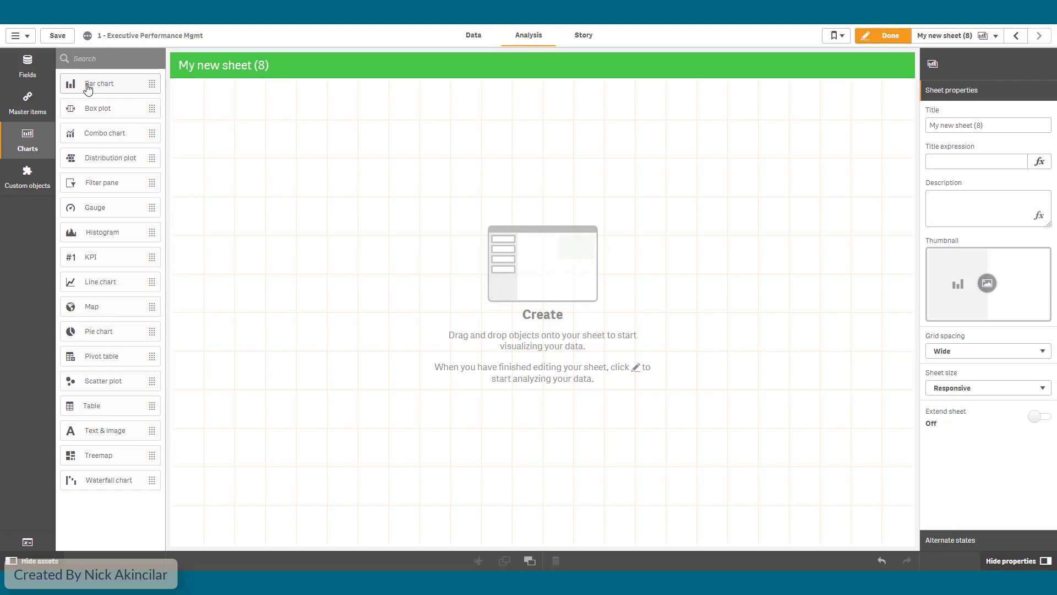
Step: Place a bar chart on the sheet with Supplier Name as its dimension
drag(90, 83, 196, 212)
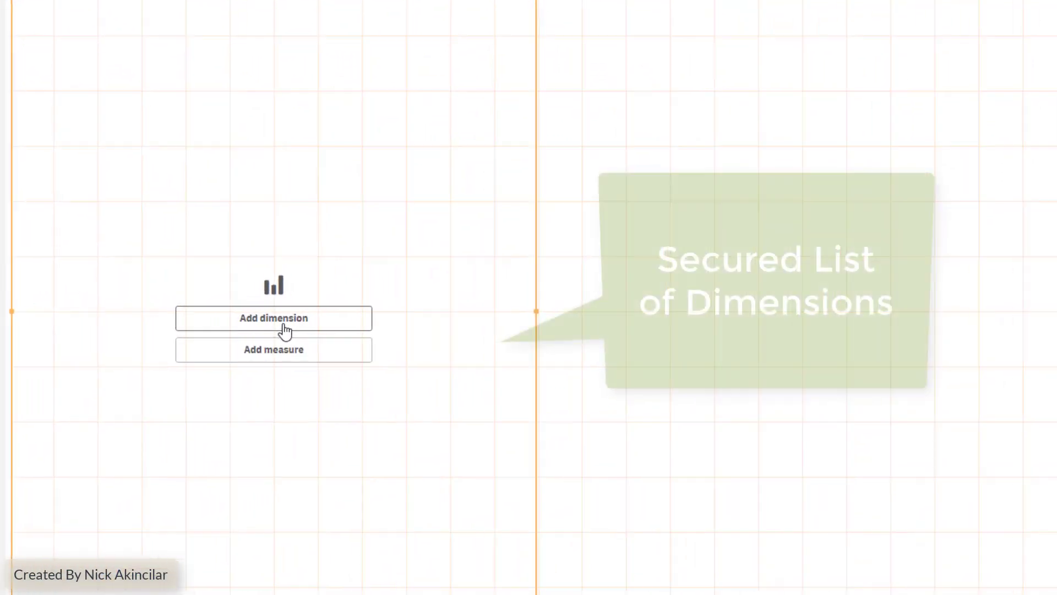
click(369, 319)
text(su)
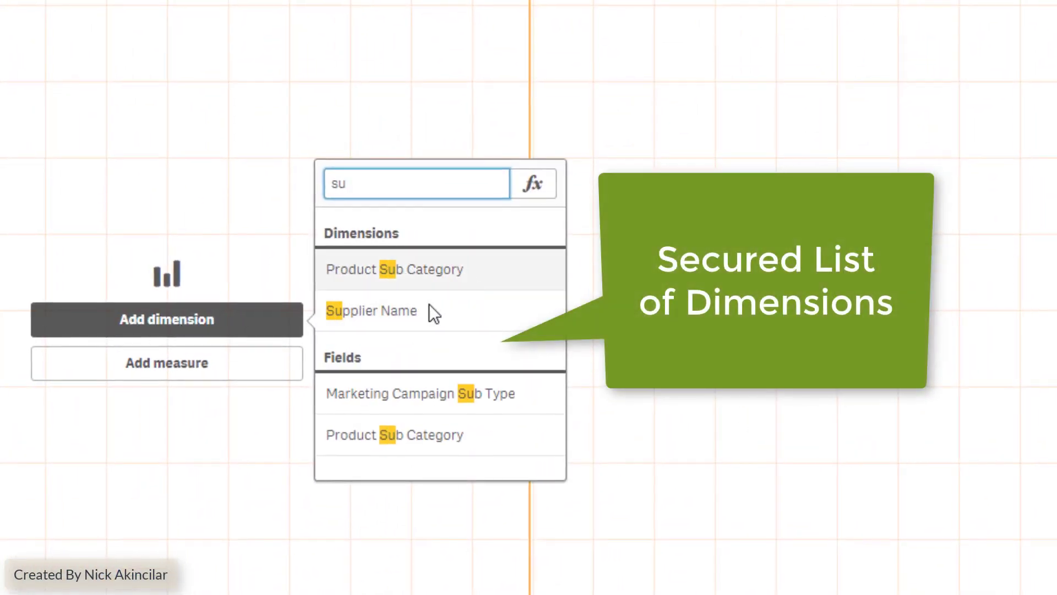
click(430, 309)
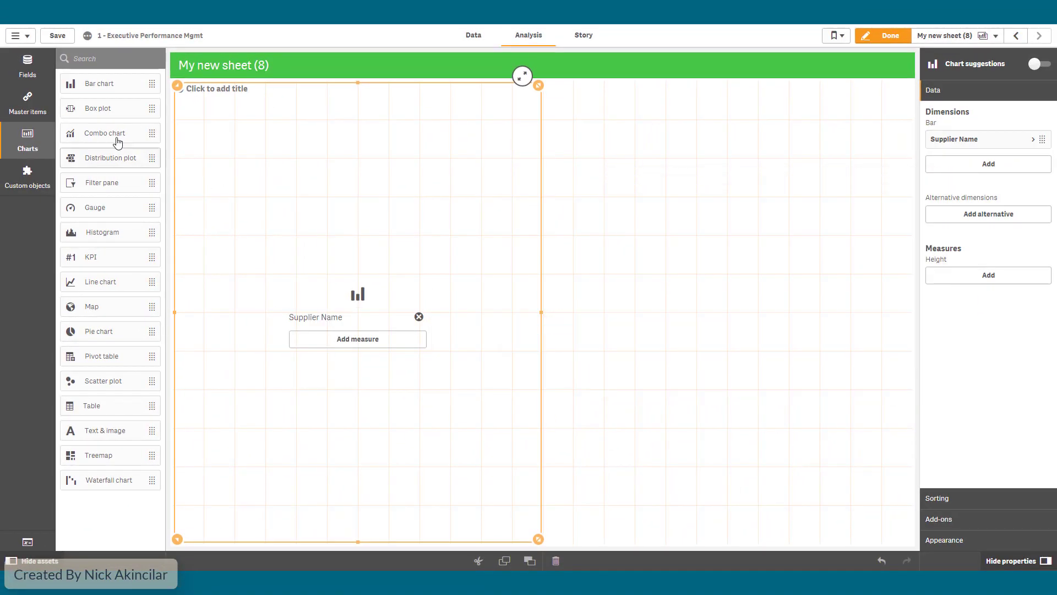
Step: Add Finance Profit (Current Period) as the bar measure and place a KPI object
click(30, 102)
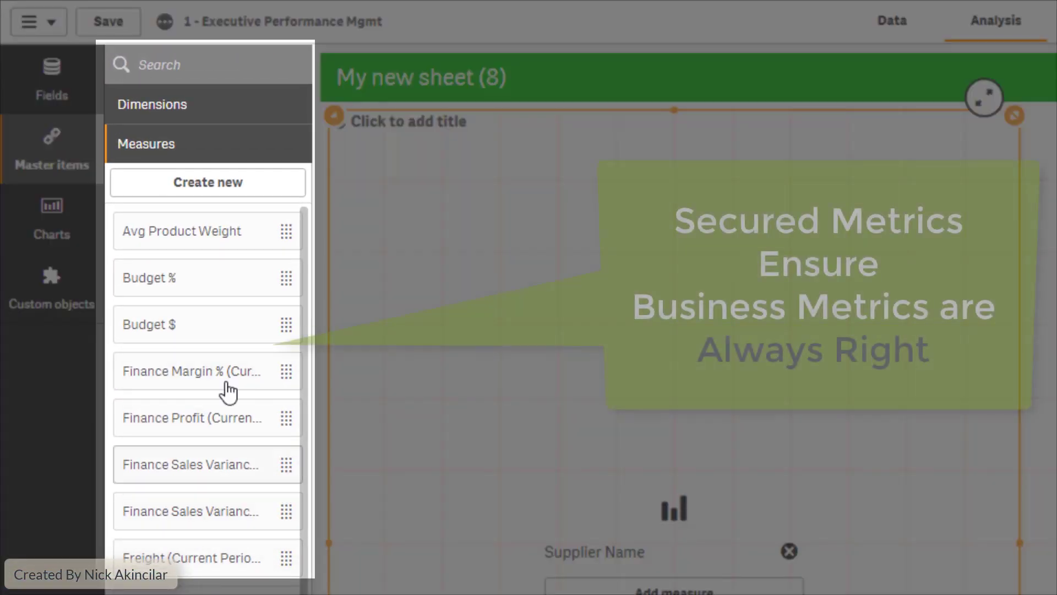
text(pr)
drag(181, 300, 672, 582)
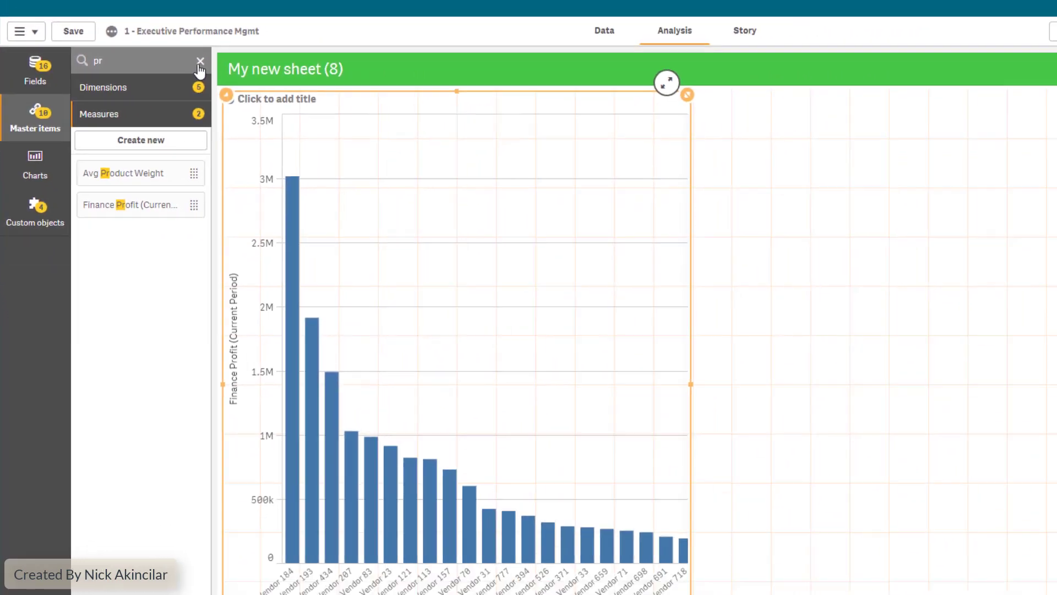
click(200, 61)
click(35, 163)
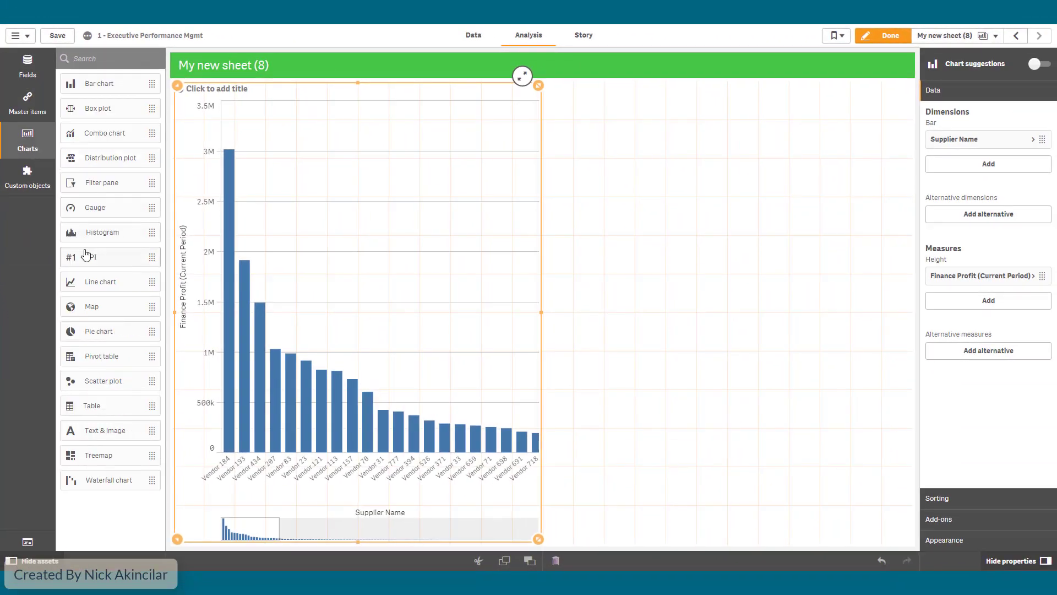
drag(86, 254, 695, 198)
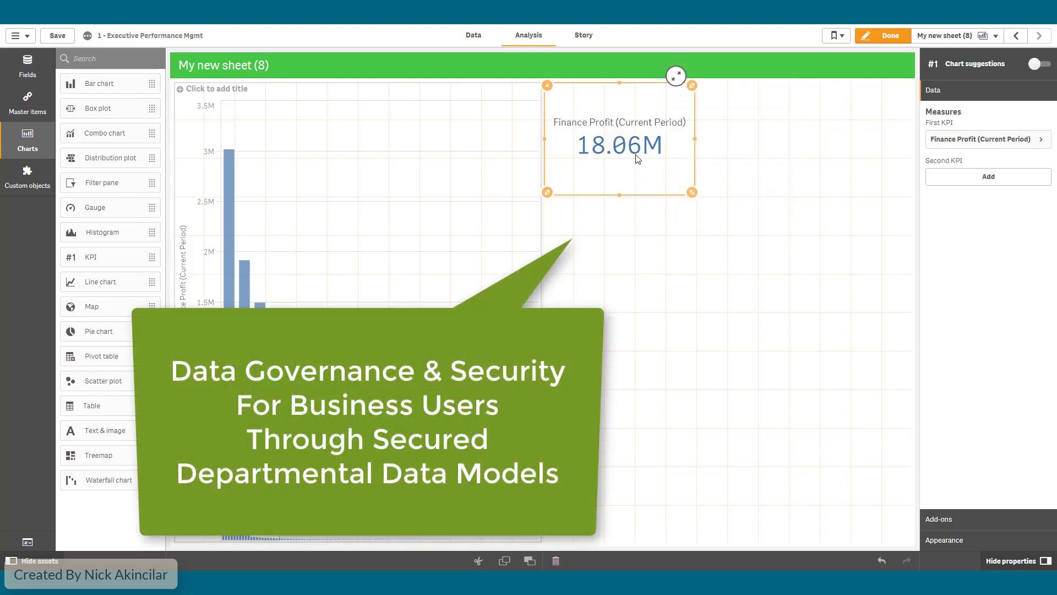
Step: Add a narrower second KPI showing Freight (Current Period)
drag(97, 262, 791, 167)
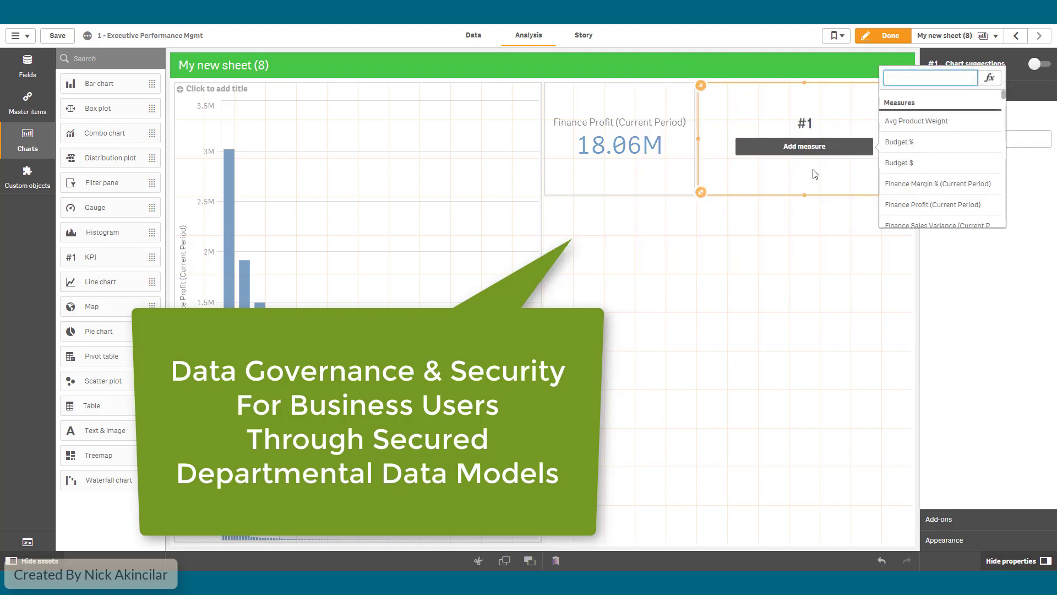
click(28, 103)
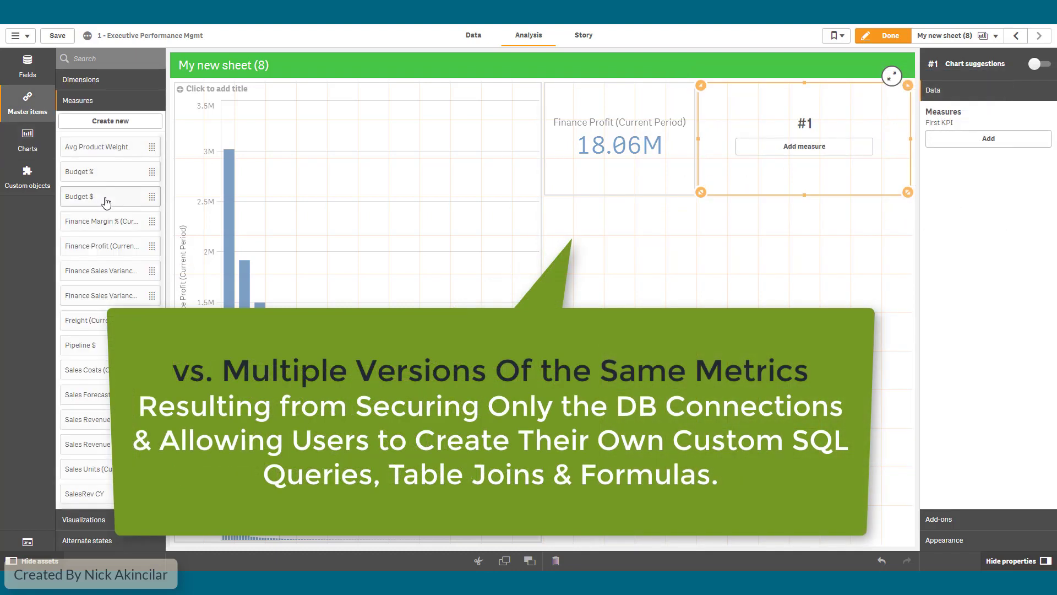
drag(103, 325, 795, 173)
drag(906, 195, 819, 194)
Step: Add a Finance Profit (Current Period) donut chart by Product Category and finish editing
click(28, 140)
drag(98, 331, 879, 368)
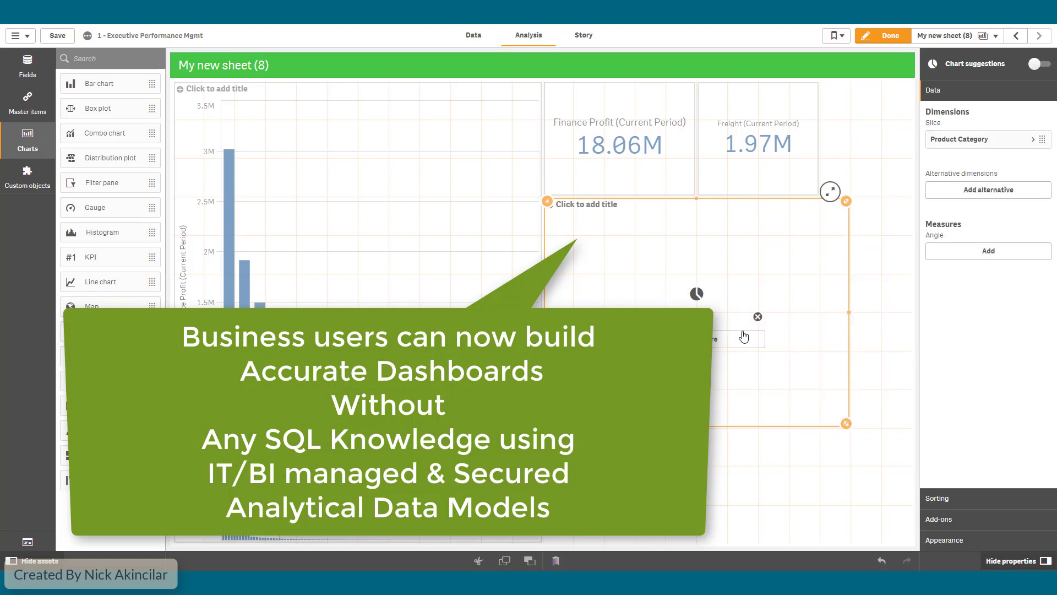
click(836, 398)
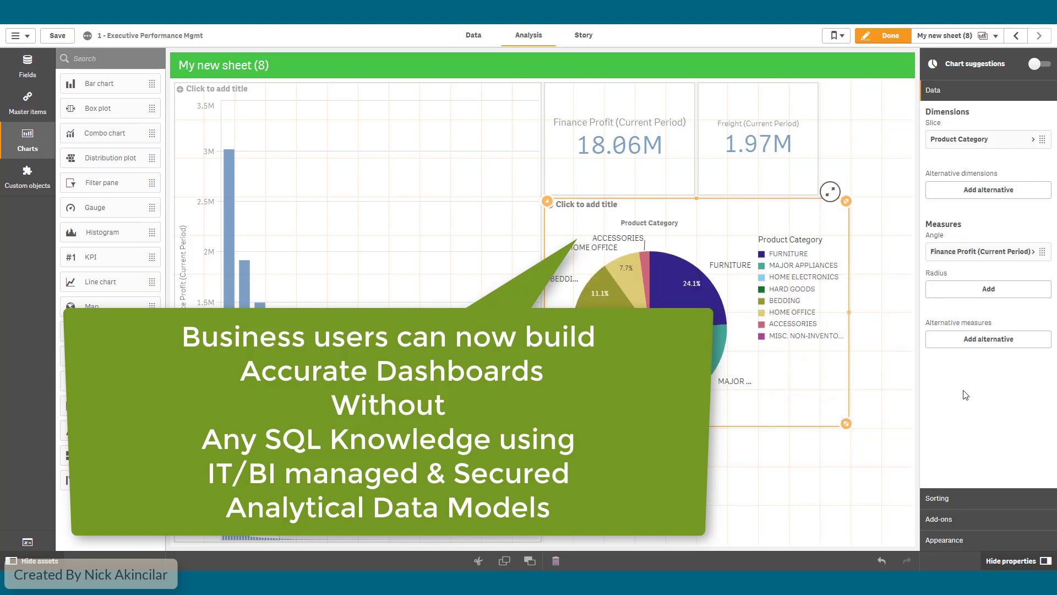
click(950, 543)
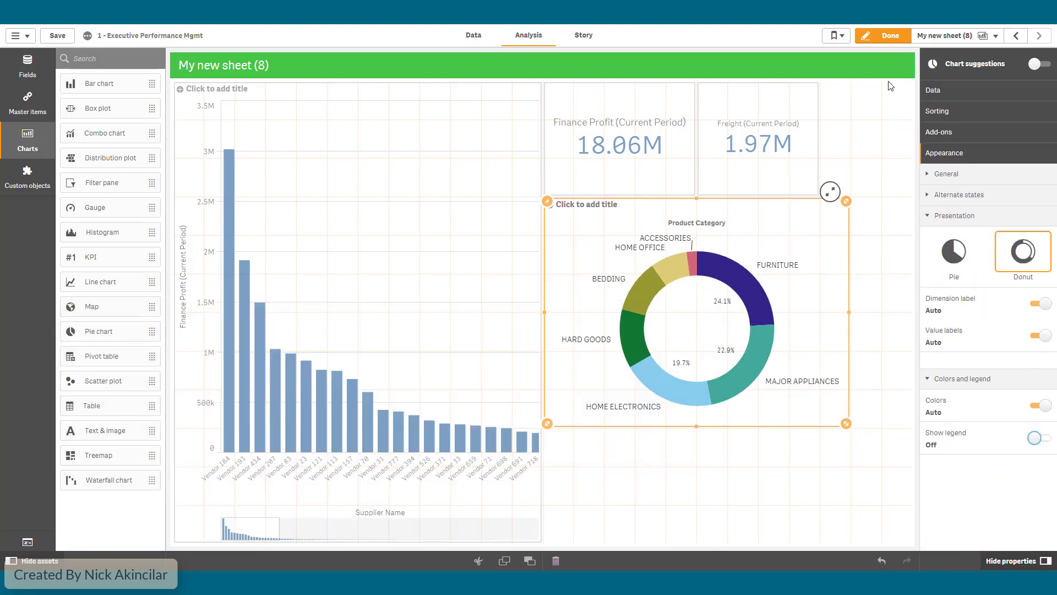
click(883, 36)
Step: Select BEDDING, FURNITURE and HOME ELECTRONICS slices and Vendor 193 through Vendor 777
click(688, 300)
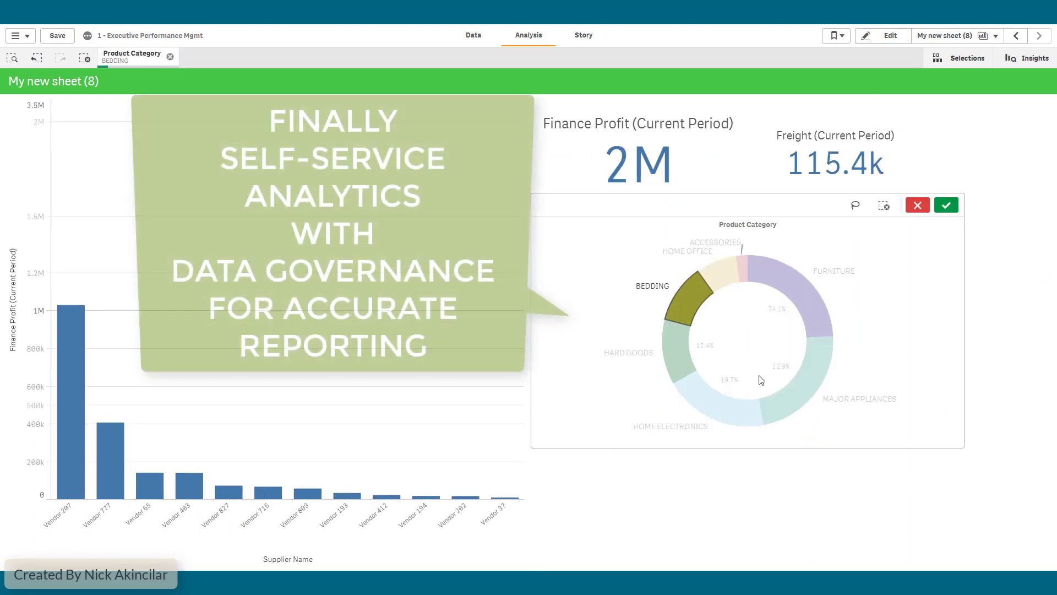
click(809, 341)
click(795, 388)
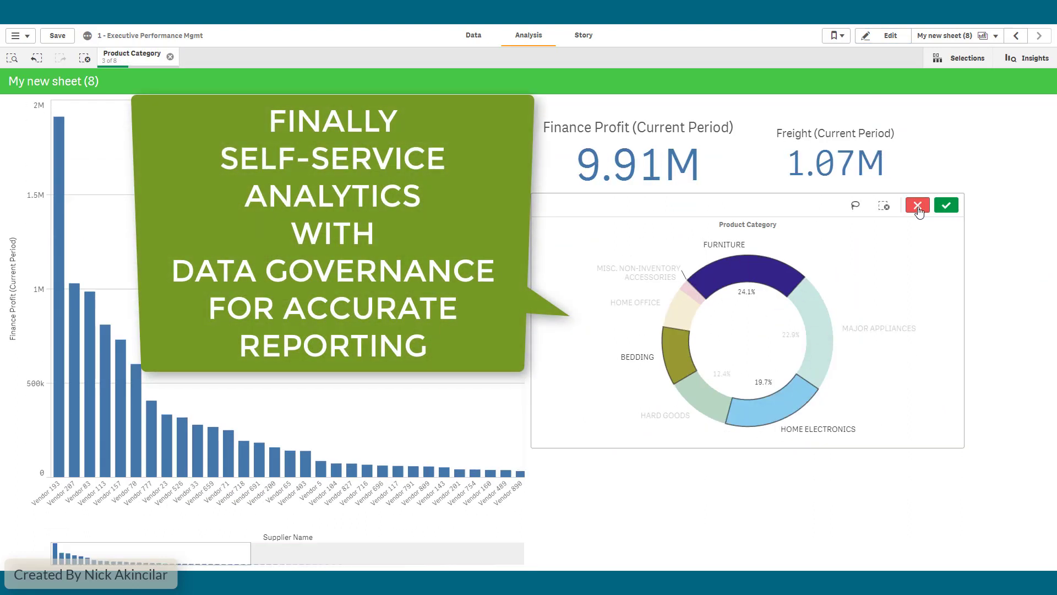
drag(135, 498, 55, 498)
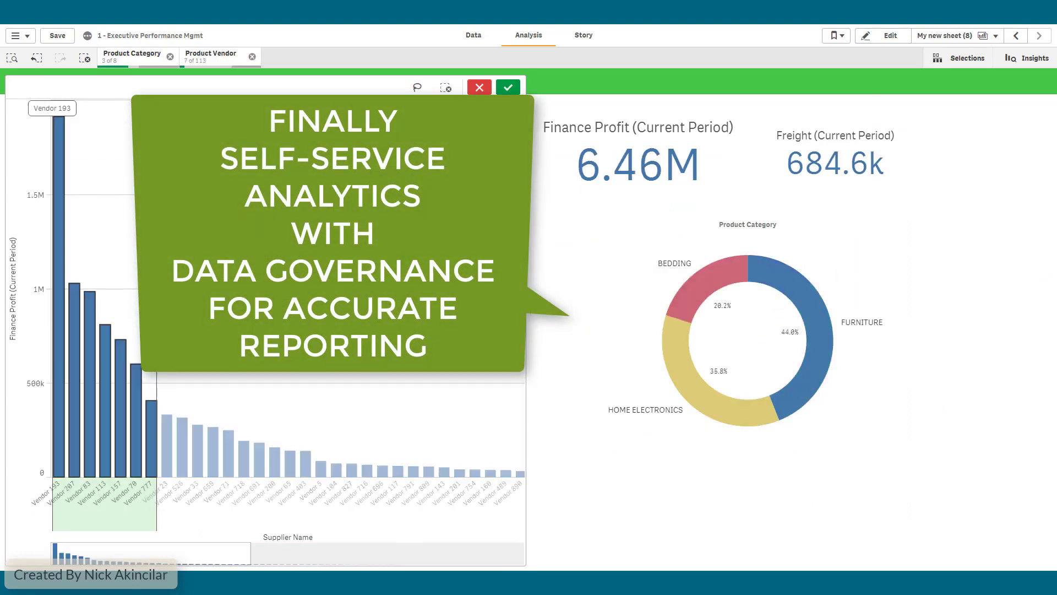